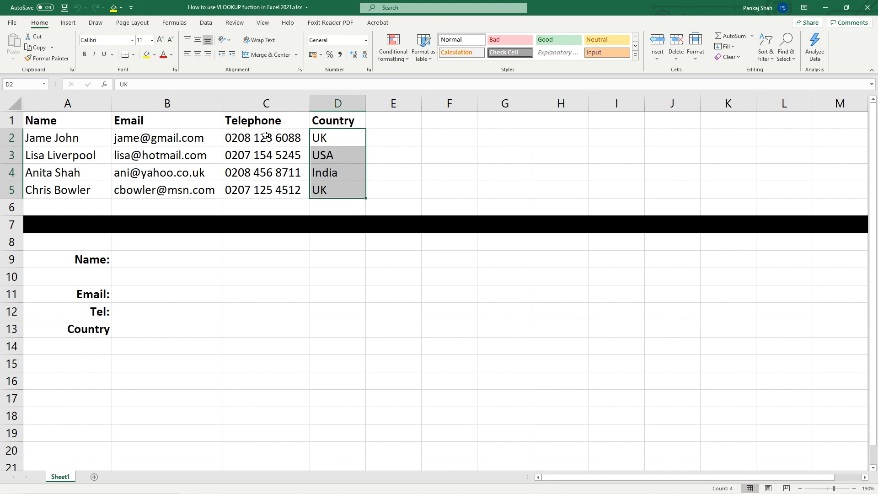
# Begin a VLOOKUP formula in the Email cell B11 with B9 as the lookup value and A2:D5 as the table array.
pyautogui.click(340, 142)
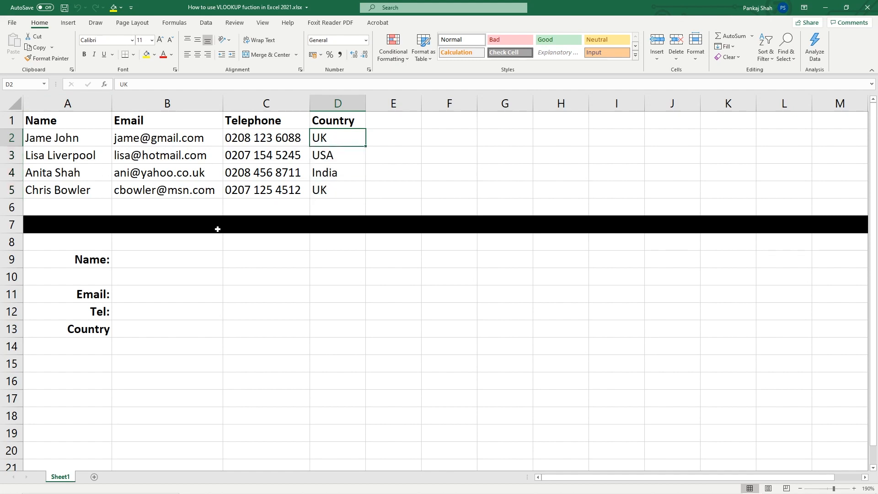
pyautogui.click(182, 263)
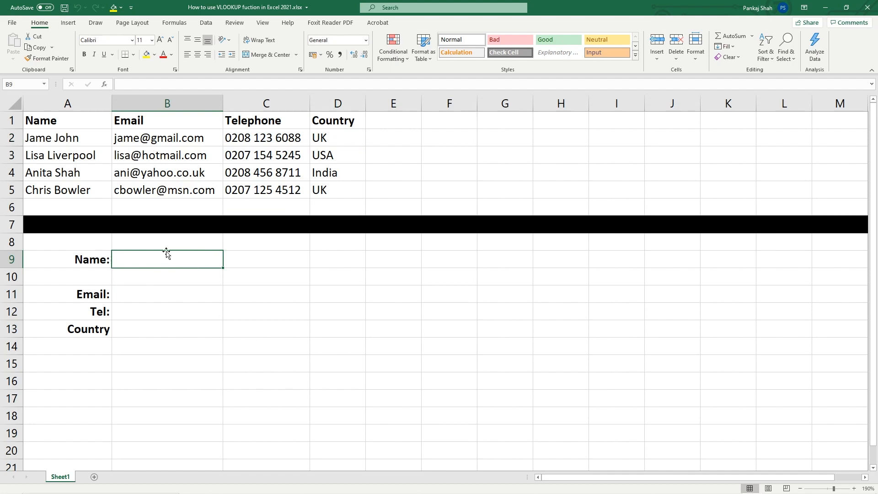
pyautogui.click(157, 293)
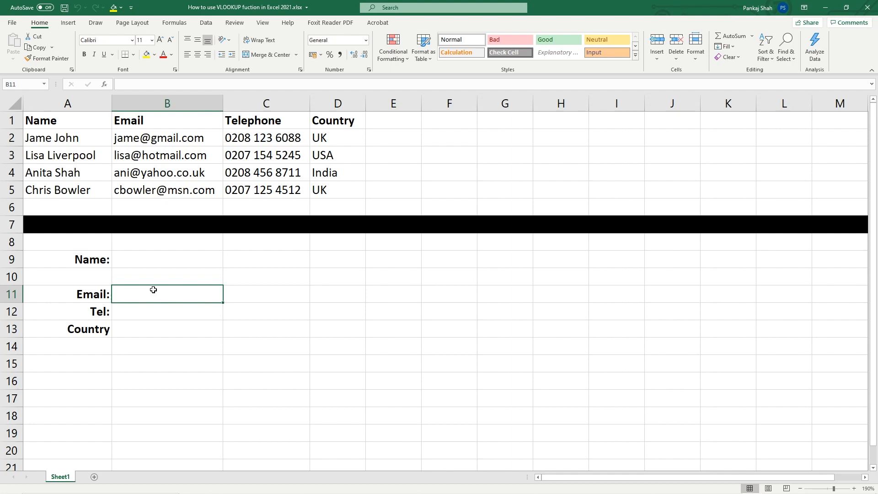
pyautogui.write('=vl')
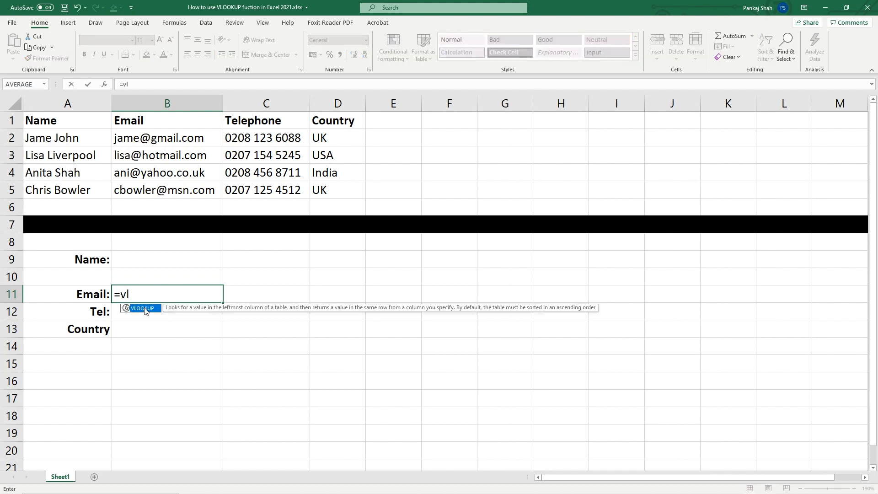
pyautogui.doubleClick(145, 311)
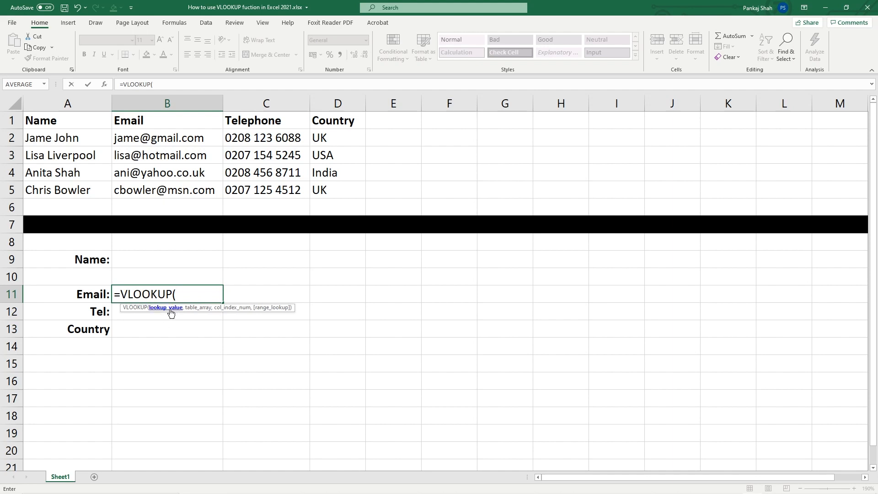
pyautogui.click(144, 259)
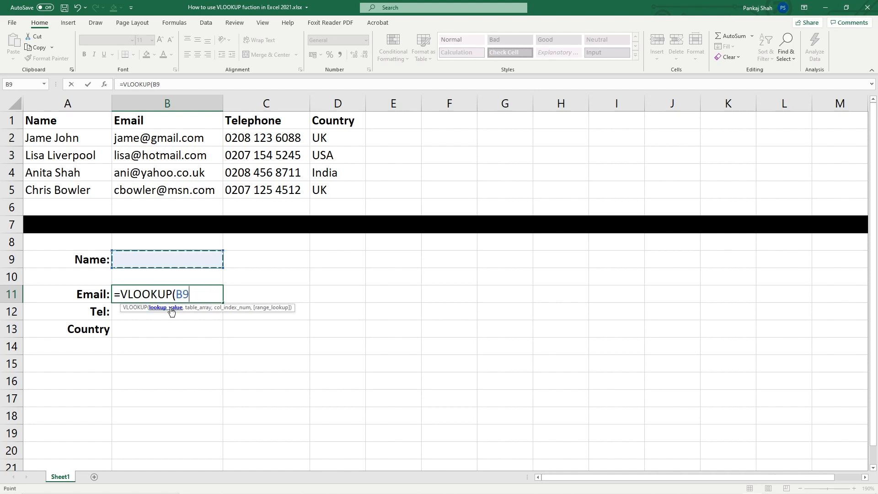
pyautogui.write(',')
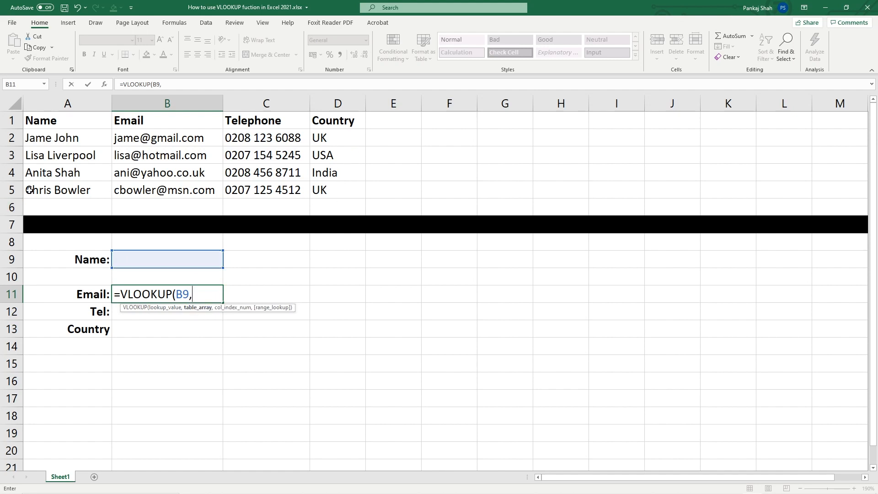
pyautogui.moveTo(46, 138); pyautogui.dragTo(324, 190)
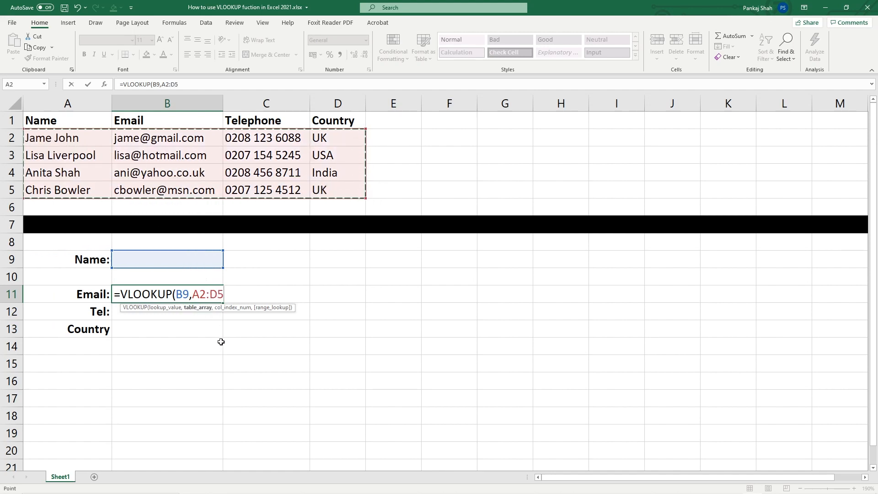
# Complete the Email lookup formula with column index 2 and FALSE for an exact match.
pyautogui.write(',')
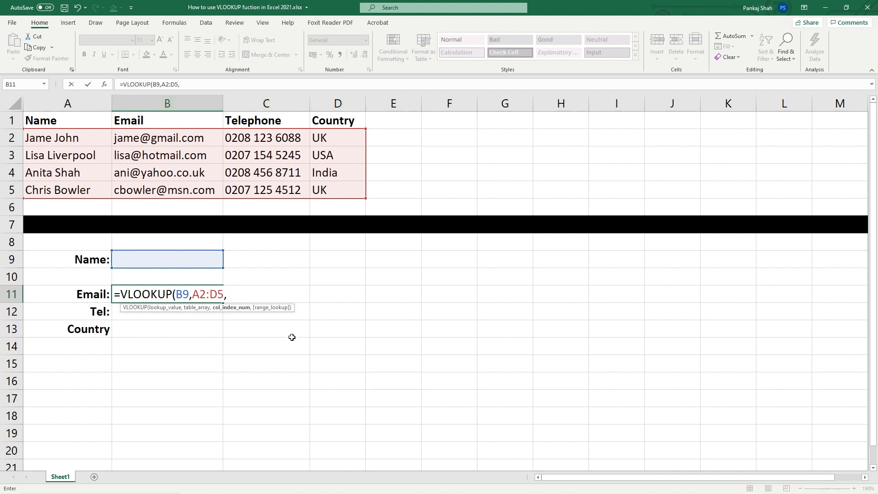
pyautogui.write(',')
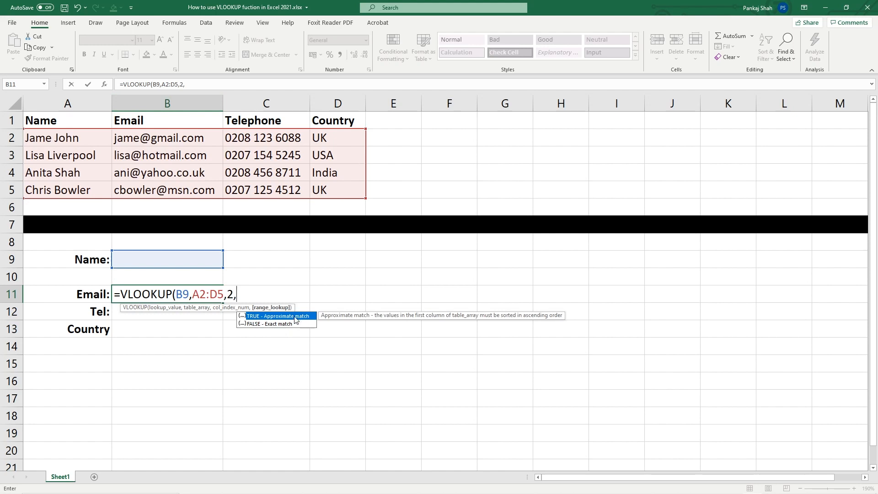
pyautogui.click(269, 325)
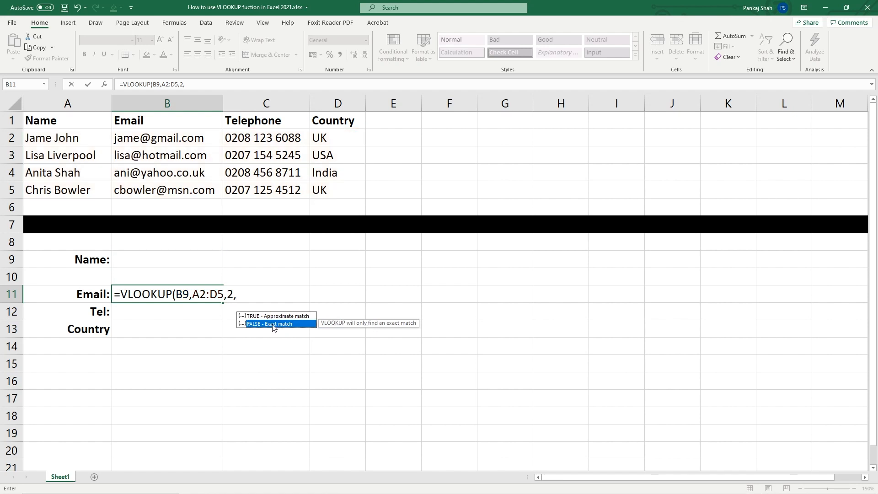
pyautogui.doubleClick(273, 324)
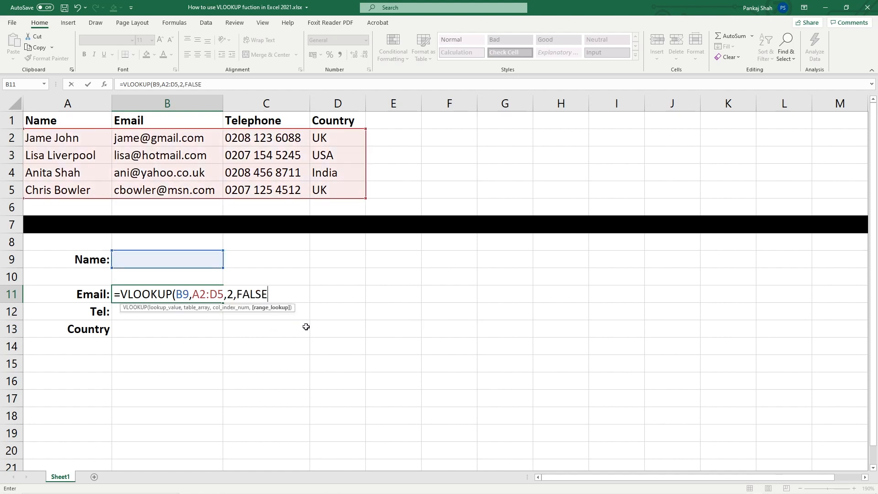
pyautogui.write(')')
pyautogui.press('Return')
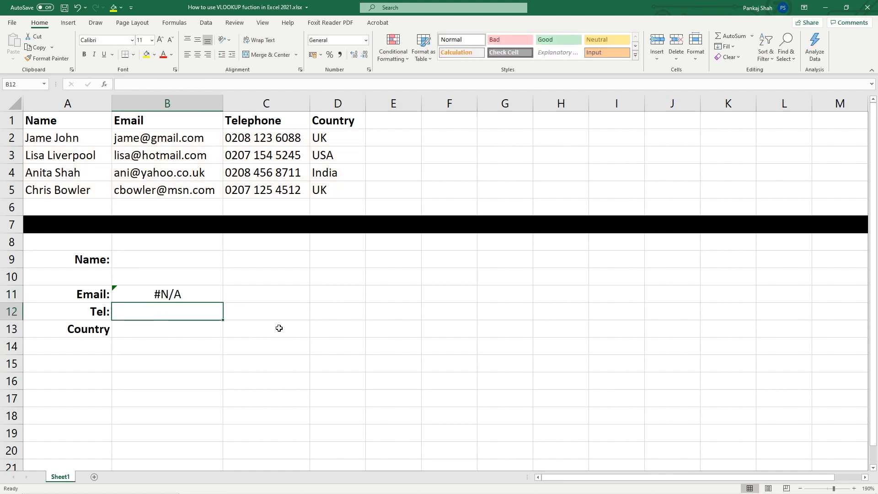
# Copy the name in A4 into the Name cell B9 to test the Email lookup.
pyautogui.click(182, 296)
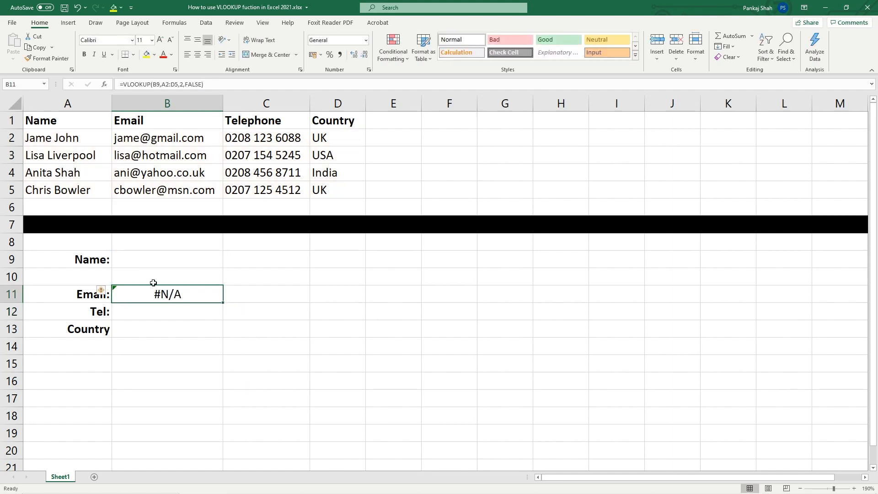
pyautogui.click(146, 258)
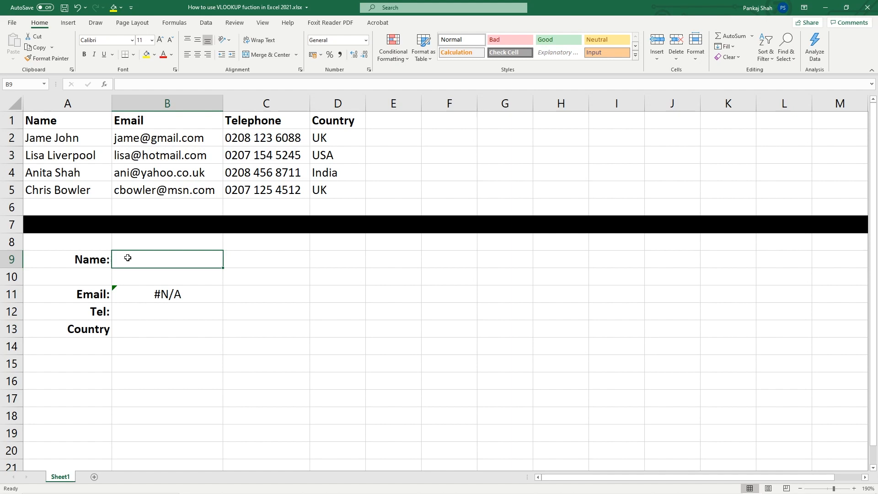
pyautogui.click(87, 172)
pyautogui.hotkey('ctrl', 'c')
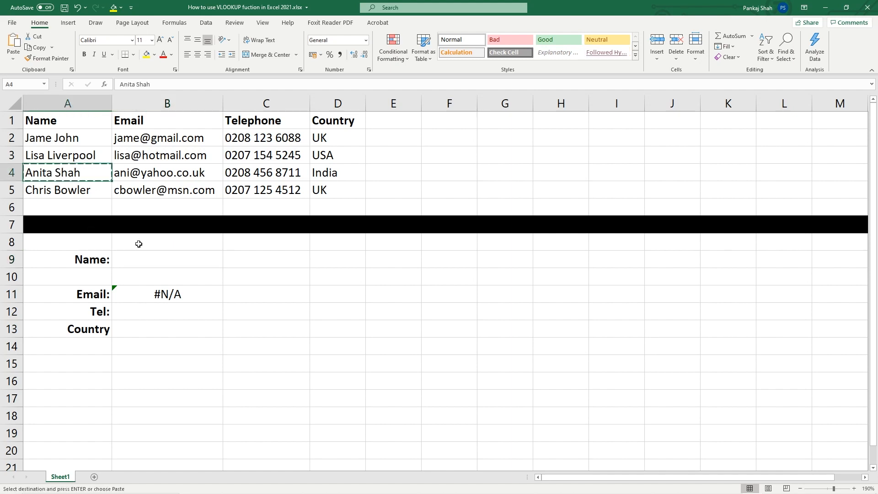
pyautogui.click(143, 261)
pyautogui.hotkey('ctrl', 'v')
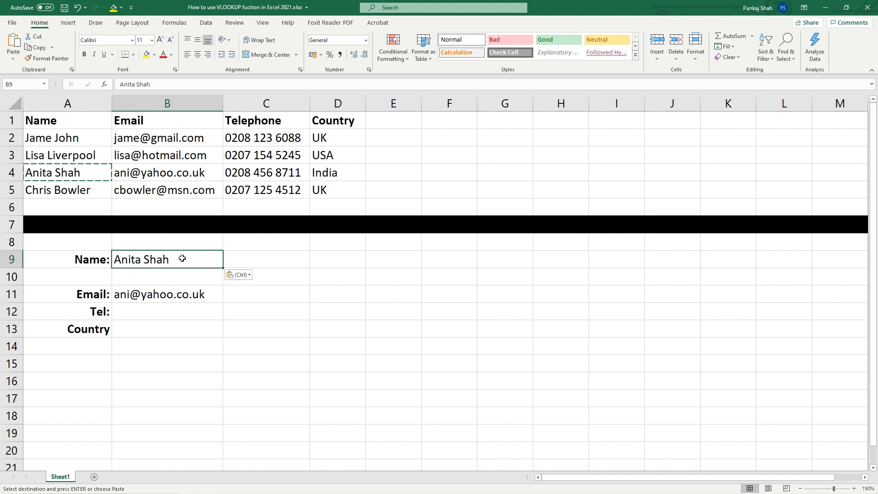
# Begin a VLOOKUP formula in the Tel cell B12 with lookup value B9 and table array A2:D5.
pyautogui.click(145, 309)
pyautogui.press('Escape')
pyautogui.write('=')
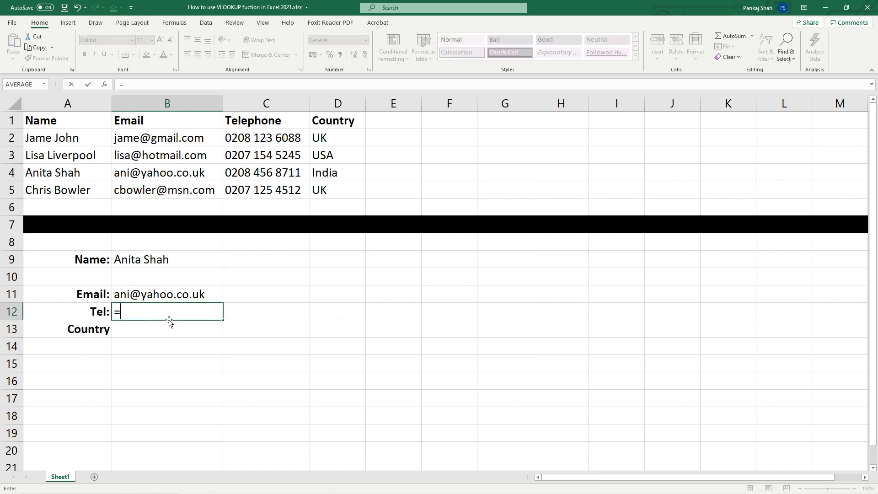
pyautogui.write('vlo')
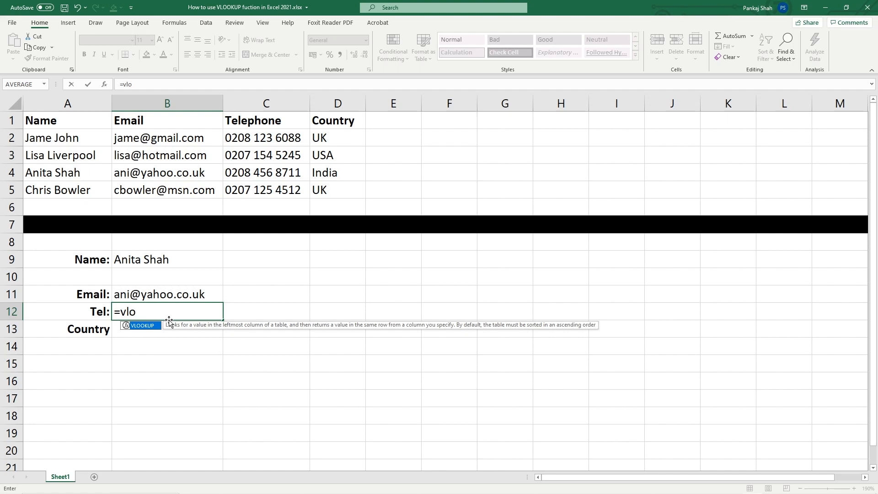
pyautogui.doubleClick(143, 326)
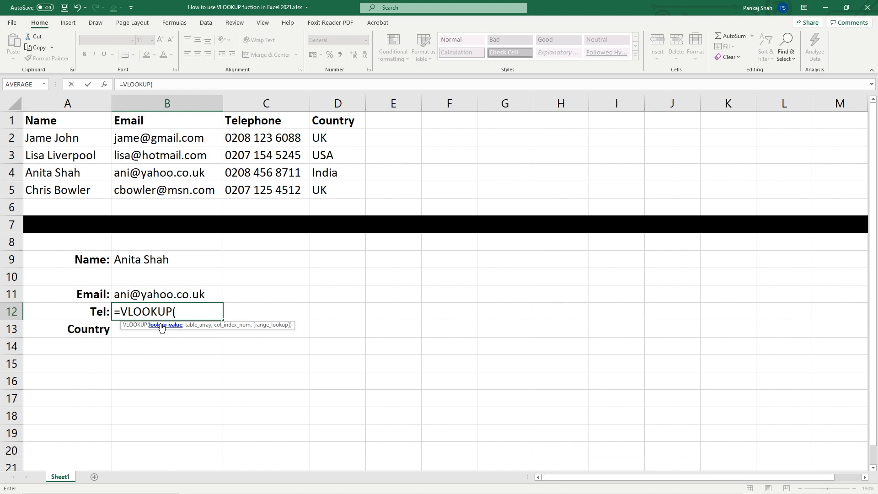
pyautogui.click(149, 260)
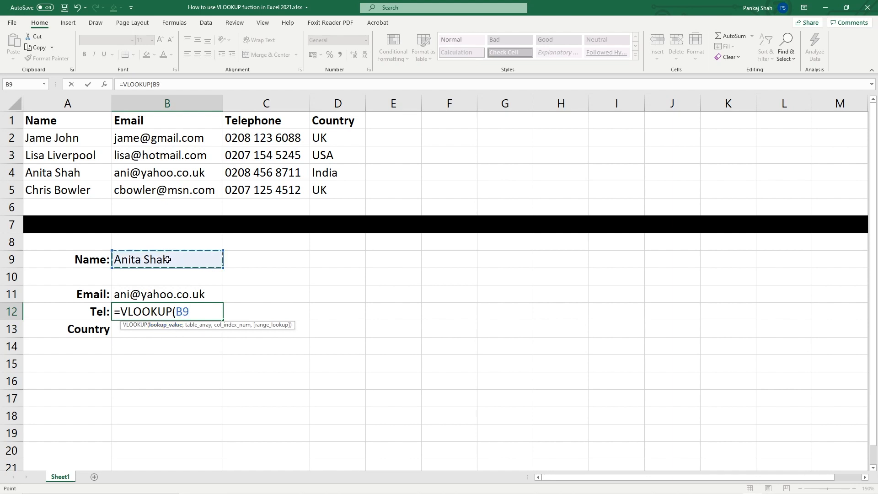
pyautogui.write(',')
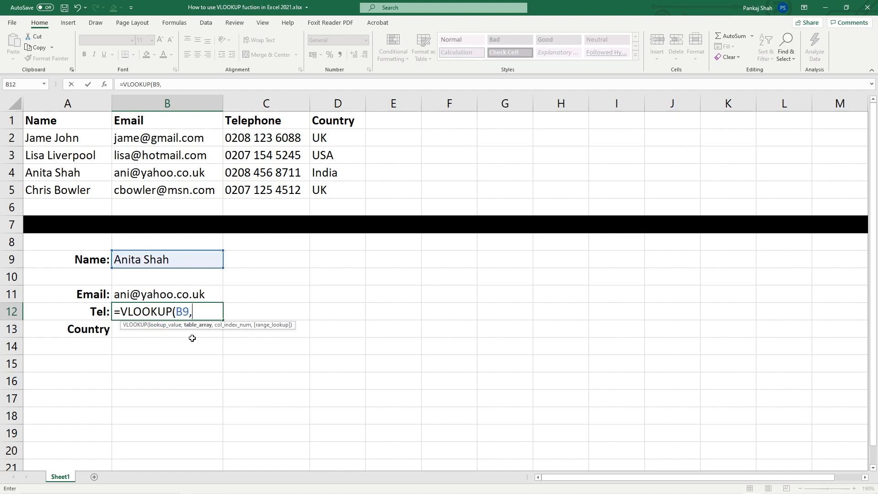
pyautogui.moveTo(54, 138); pyautogui.dragTo(336, 192)
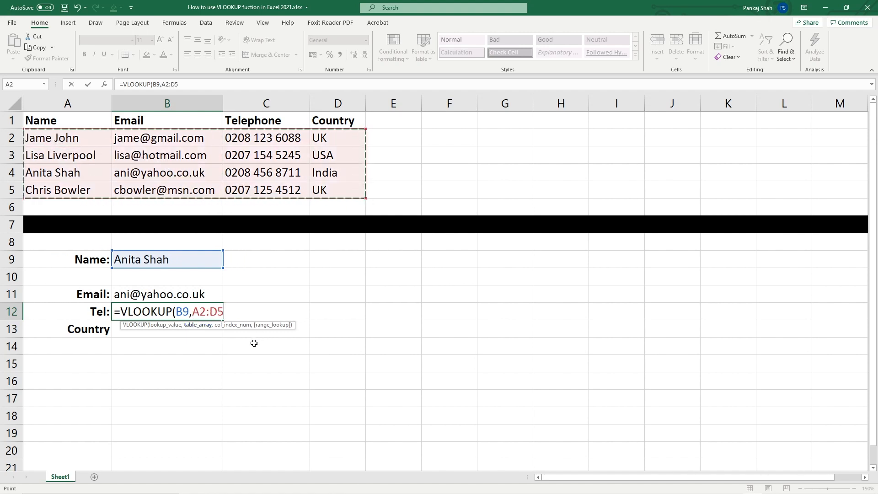
# Finish the Tel lookup formula with column index 3 and FALSE for an exact match.
pyautogui.write(',')
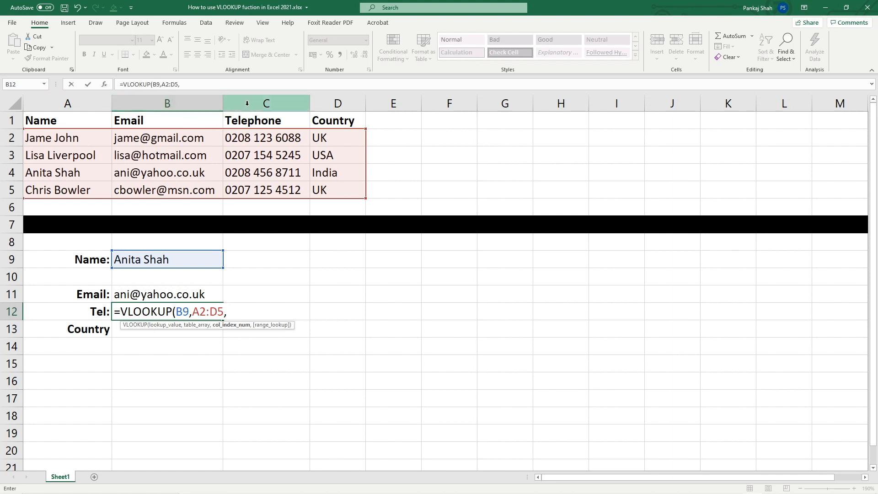
pyautogui.write('3')
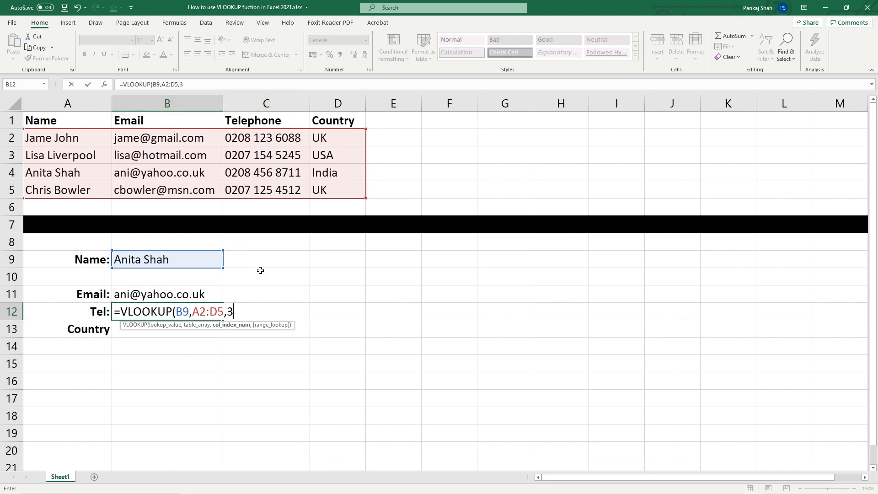
pyautogui.write(',')
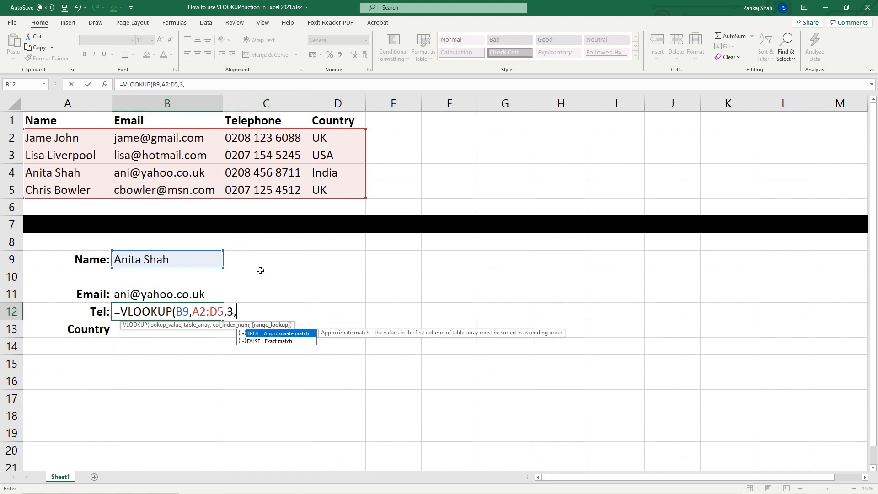
pyautogui.click(272, 341)
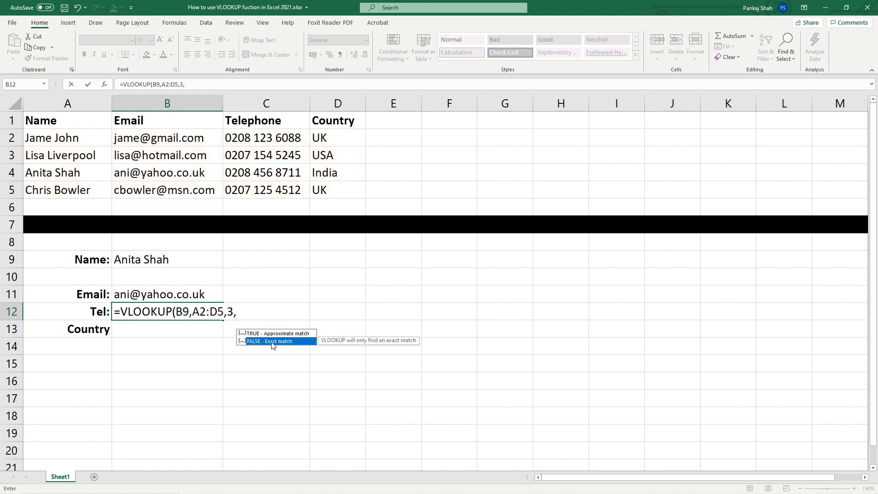
pyautogui.doubleClick(271, 341)
pyautogui.write(')')
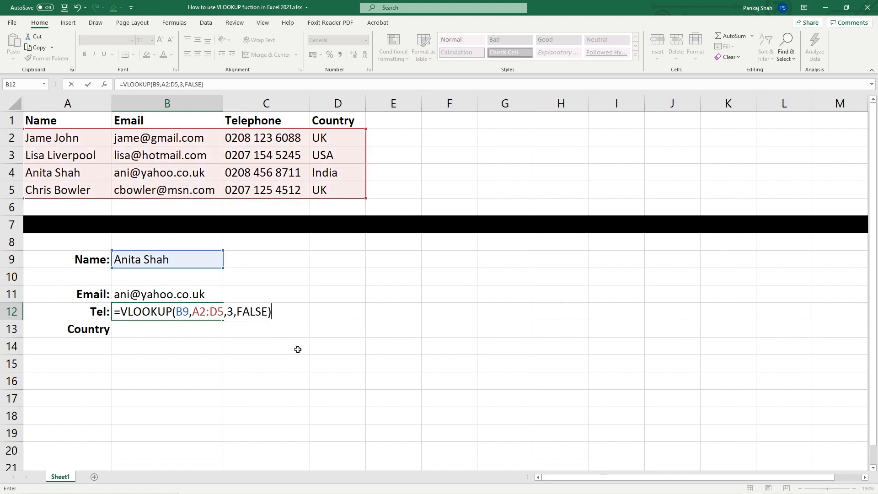
pyautogui.press('Return')
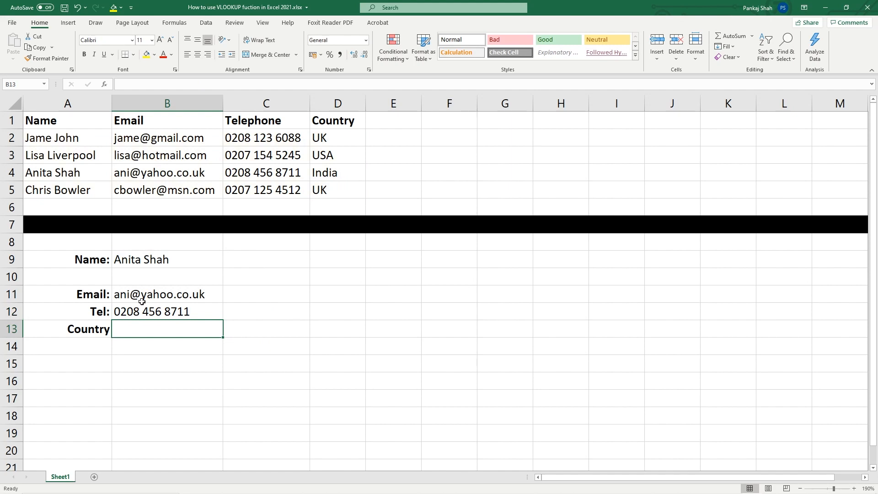
# Replace the lookup name in B9 with a copy of the name in A3.
pyautogui.click(68, 161)
pyautogui.hotkey('ctrl', 'c')
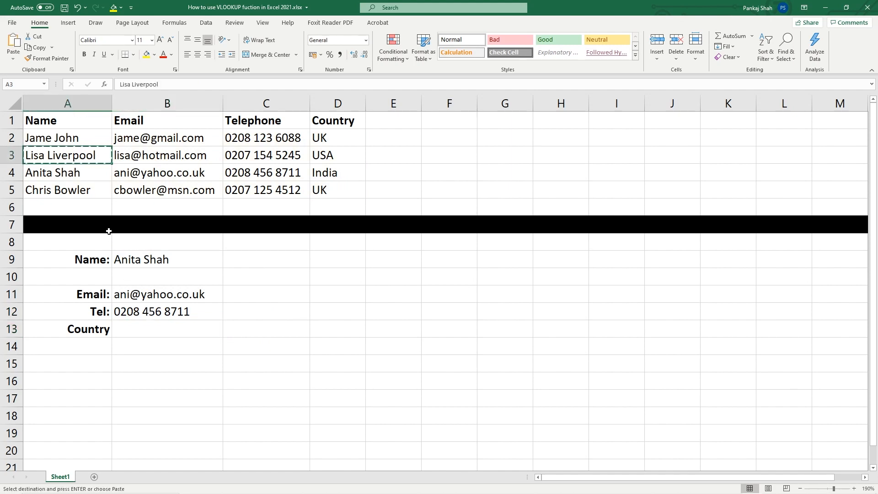
pyautogui.click(140, 260)
pyautogui.hotkey('ctrl', 'v')
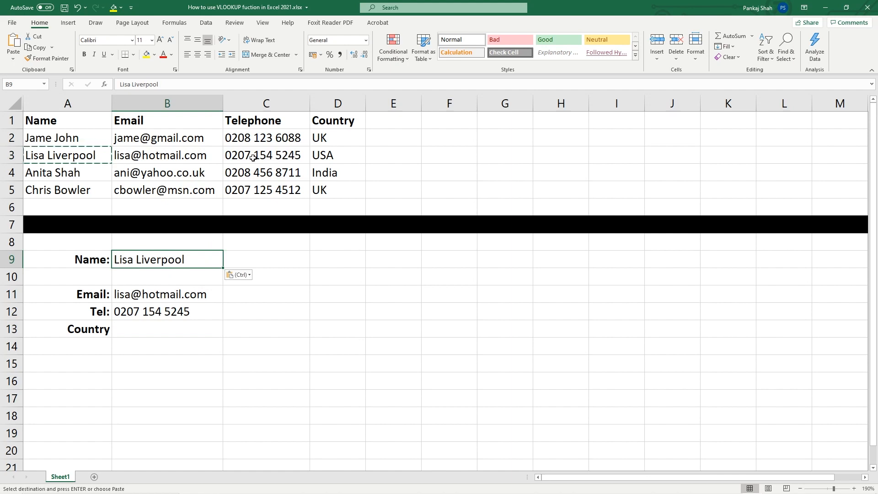
# Begin a VLOOKUP formula in the Country cell B13 with lookup value B9 and table array A2:D5.
pyautogui.click(183, 336)
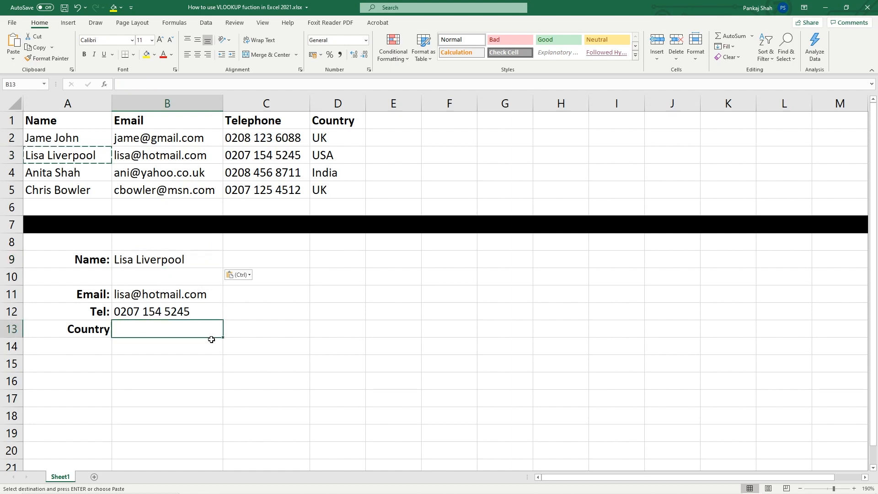
pyautogui.write('=vloo')
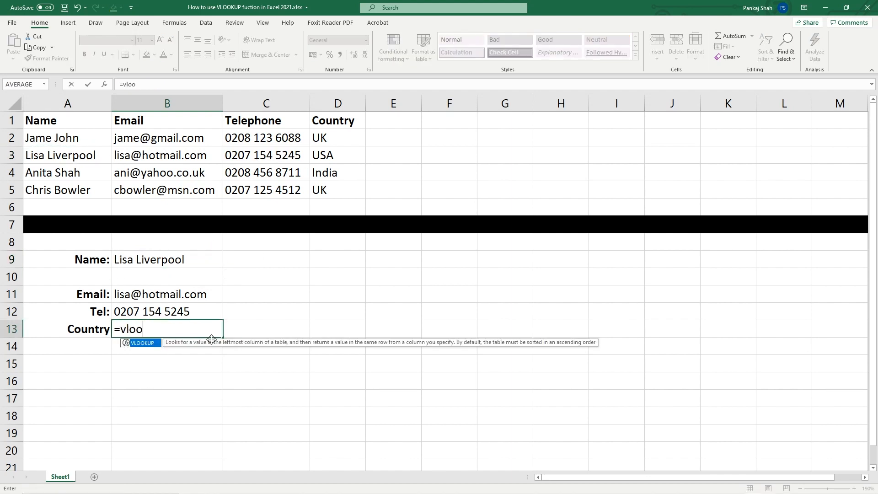
pyautogui.doubleClick(145, 343)
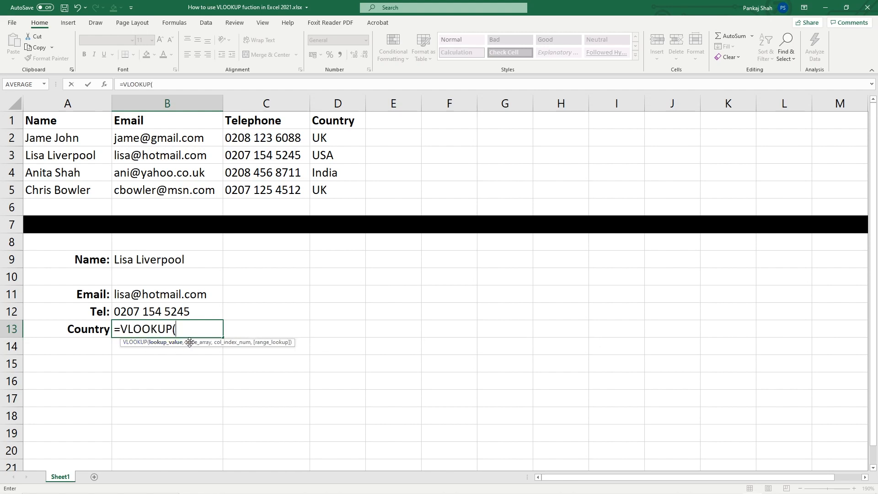
pyautogui.click(154, 255)
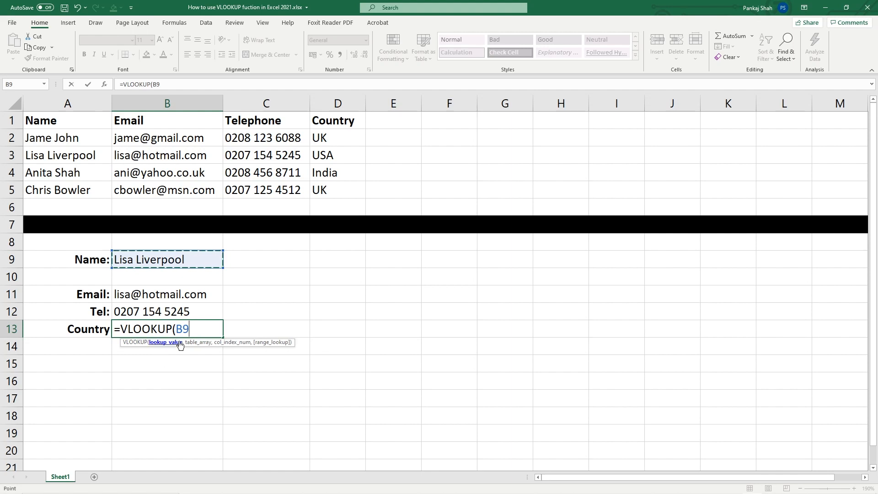
pyautogui.write(',')
pyautogui.moveTo(73, 138); pyautogui.dragTo(325, 191)
pyautogui.write(',')
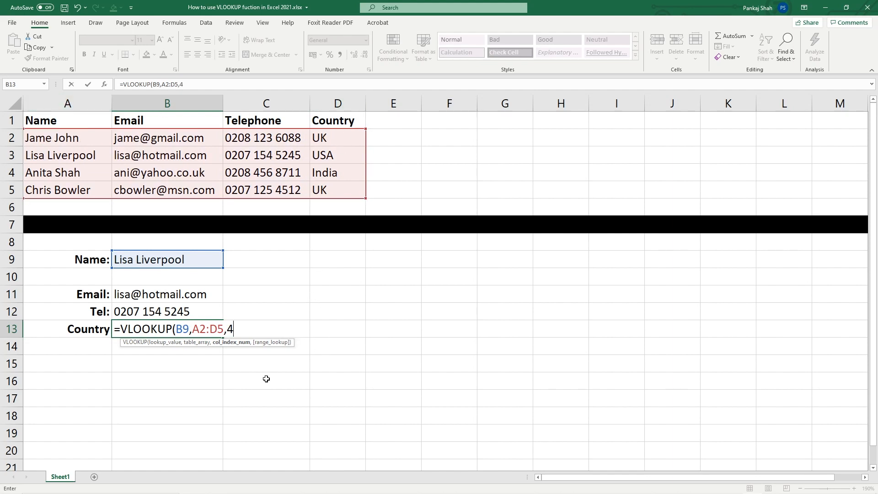
# Finish the Country lookup formula with column index 4 and FALSE for an exact match.
pyautogui.write('4,')
pyautogui.click(280, 359)
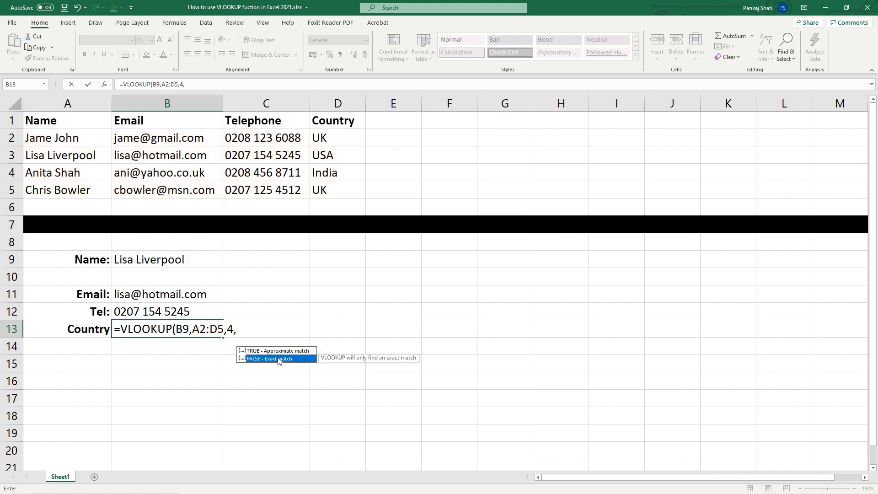
pyautogui.doubleClick(279, 359)
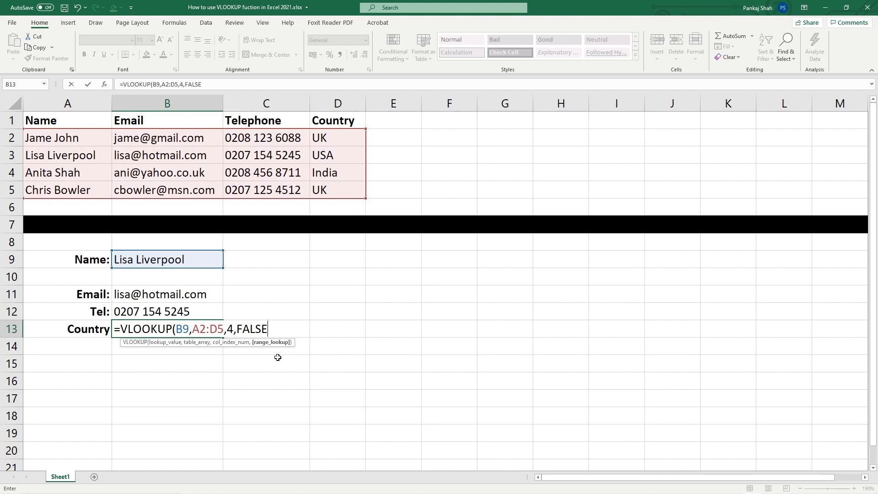
pyautogui.write(')')
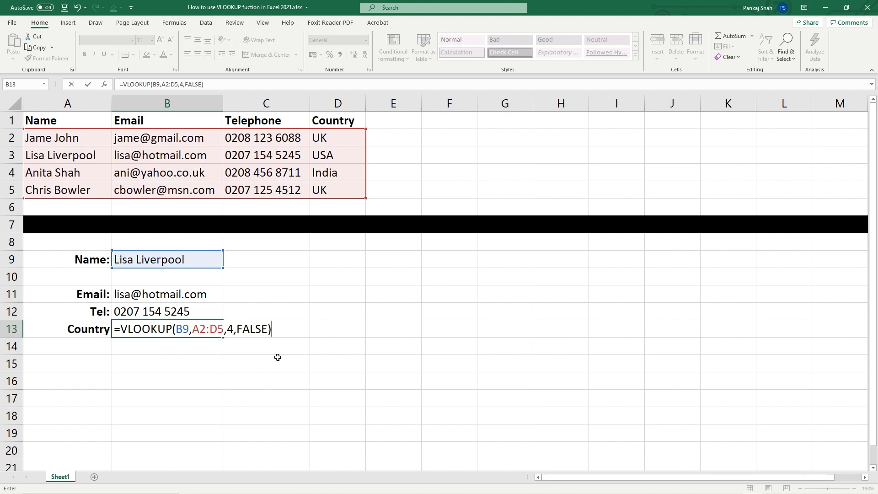
pyautogui.press('Return')
pyautogui.press('Up')
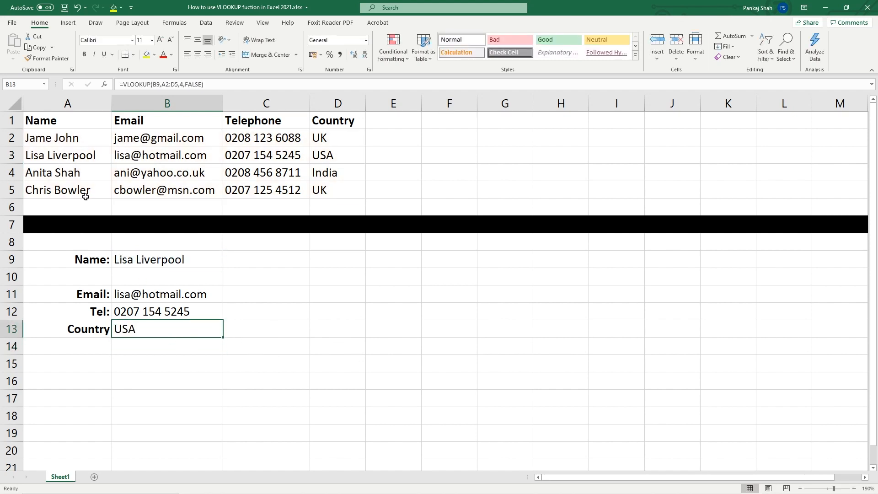
# Test the lookups by copying the name in A4 and then the name in A5 into B9.
pyautogui.press('Up')
pyautogui.click(77, 175)
pyautogui.hotkey('ctrl', 'c')
pyautogui.click(127, 264)
pyautogui.hotkey('ctrl', 'v')
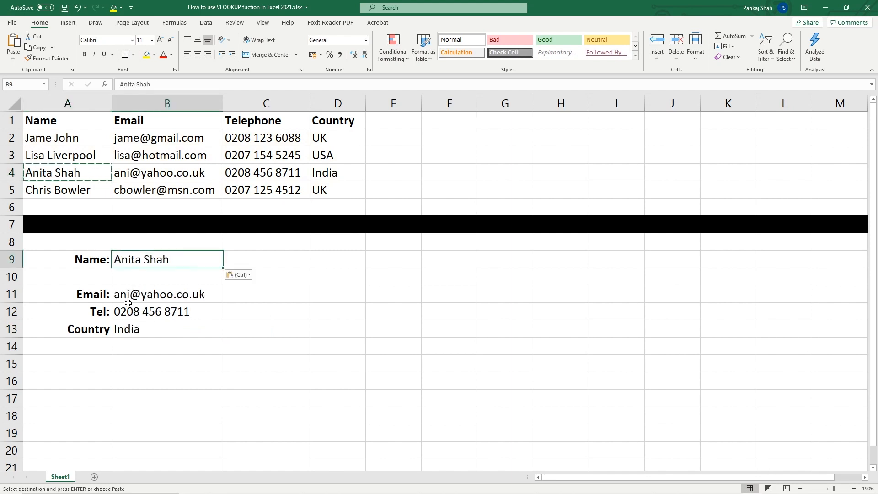
pyautogui.click(61, 190)
pyautogui.hotkey('ctrl', 'c')
pyautogui.click(128, 265)
pyautogui.hotkey('ctrl', 'v')
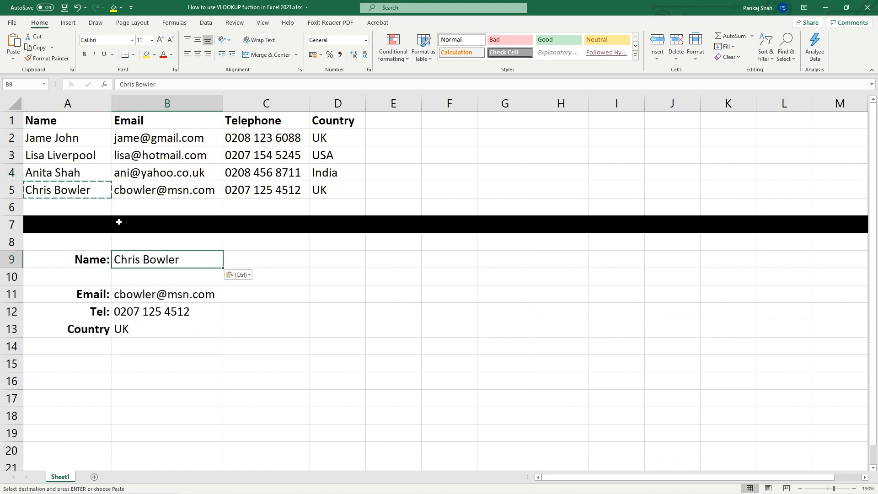
# Test the lookups again by copying the name in A3 and then the name in A2 into B9.
pyautogui.click(69, 151)
pyautogui.hotkey('ctrl', 'c')
pyautogui.click(155, 266)
pyautogui.hotkey('ctrl', 'v')
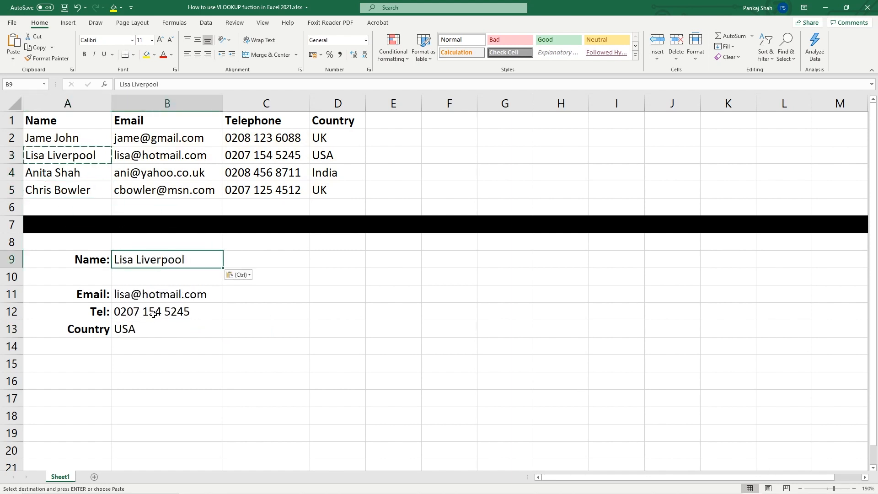
pyautogui.click(64, 142)
pyautogui.hotkey('ctrl', 'c')
pyautogui.click(148, 266)
pyautogui.hotkey('ctrl', 'v')
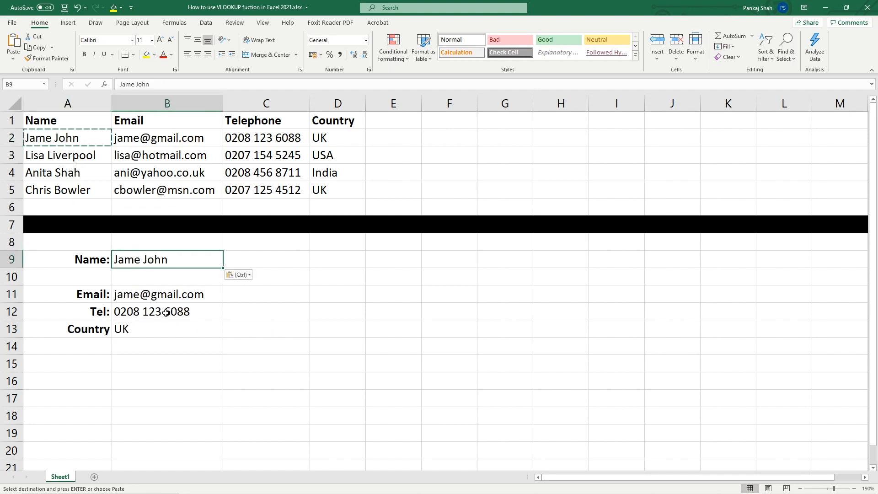
pyautogui.press('Escape')
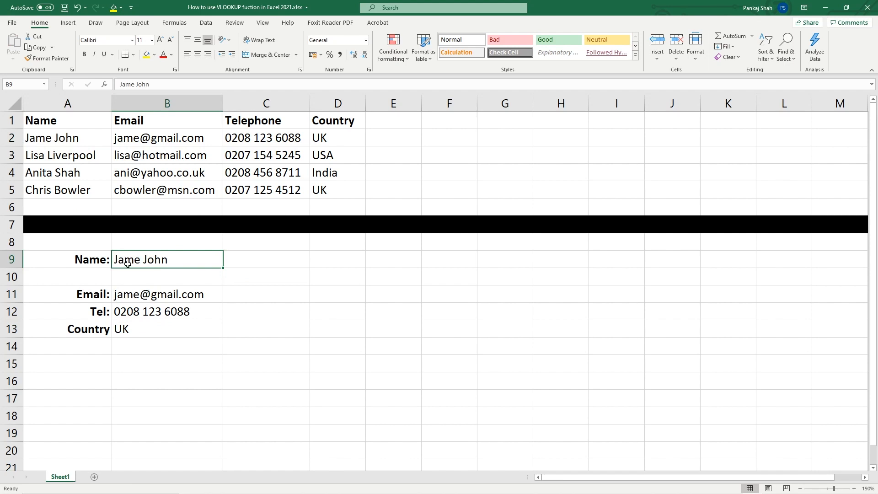
# Clear the Name cell B9 and set its data validation to allow a List.
pyautogui.moveTo(73, 139); pyautogui.dragTo(67, 195)
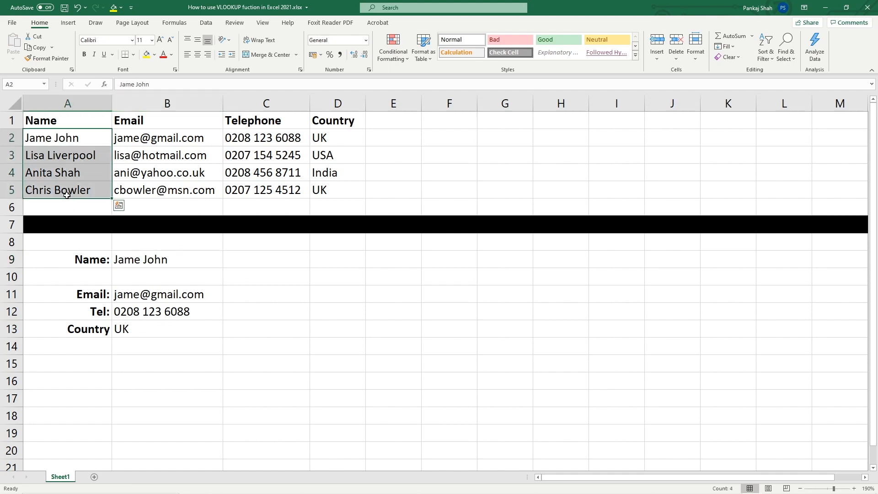
pyautogui.click(156, 259)
pyautogui.press('Delete')
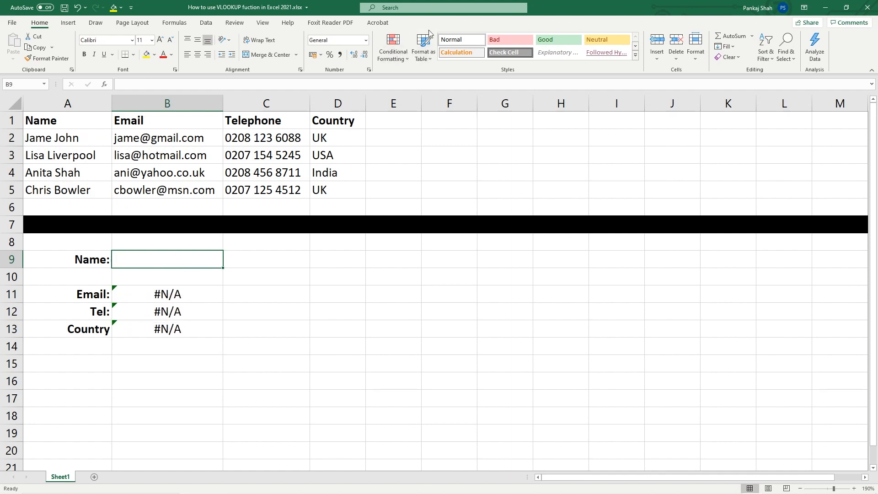
pyautogui.click(206, 23)
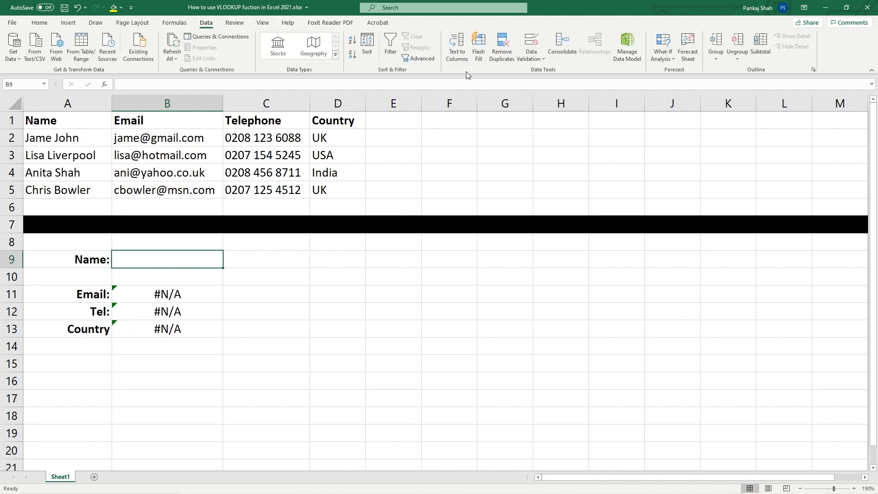
pyautogui.click(533, 56)
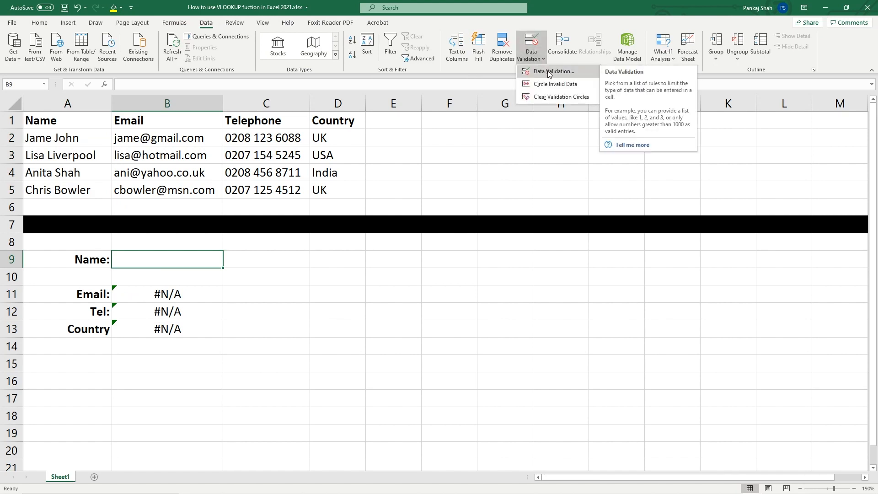
pyautogui.click(551, 72)
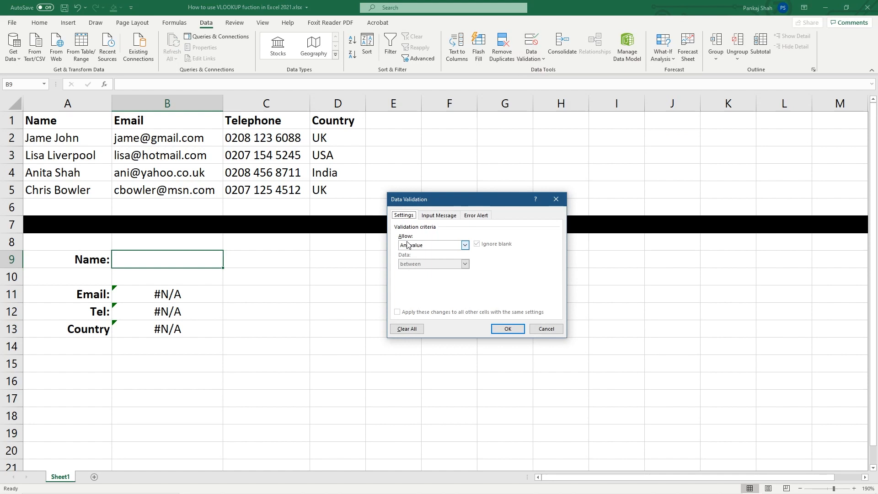
pyautogui.click(422, 247)
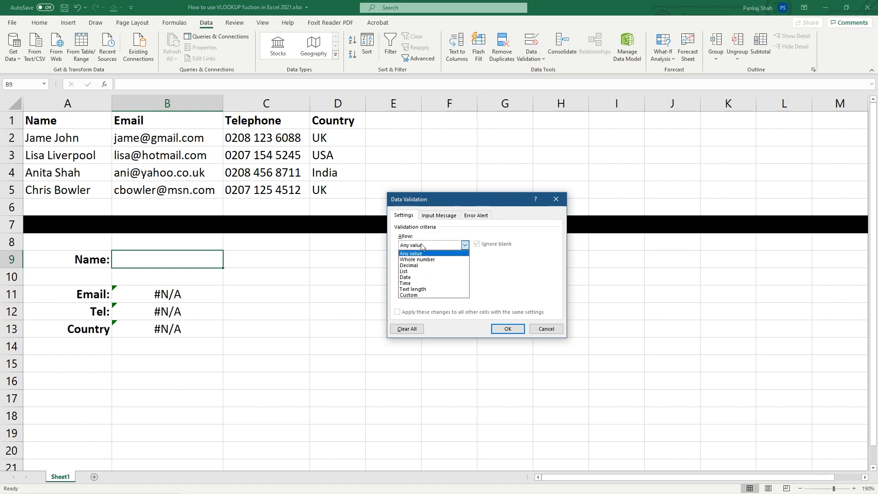
pyautogui.click(410, 272)
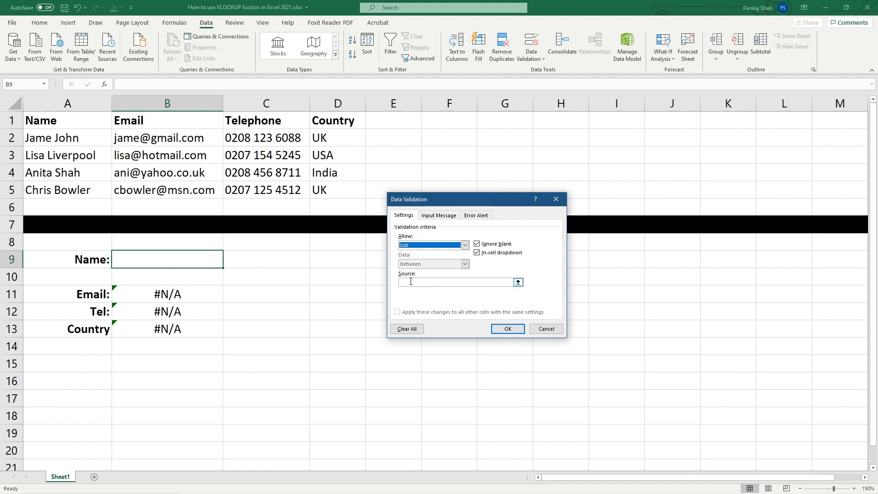
# Set the list source to the names in =$A$2:$A$5 and apply the data validation to B9.
pyautogui.click(518, 282)
pyautogui.moveTo(70, 135); pyautogui.dragTo(65, 192)
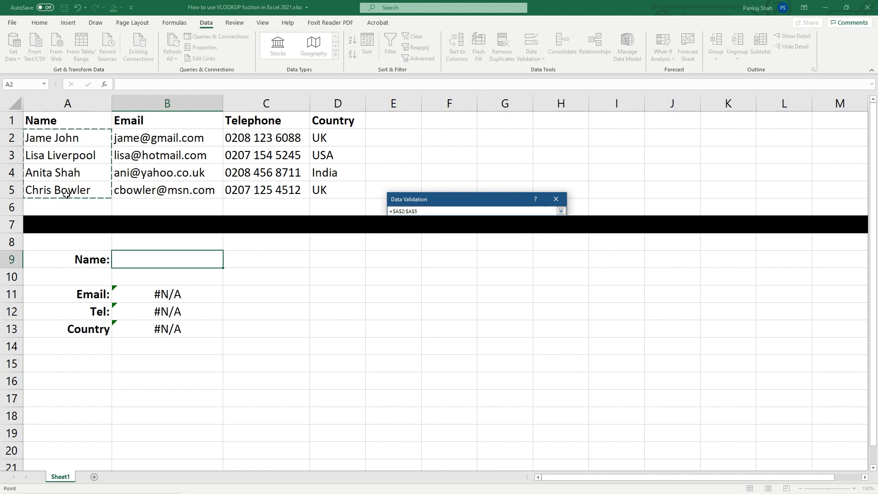
pyautogui.press('Return')
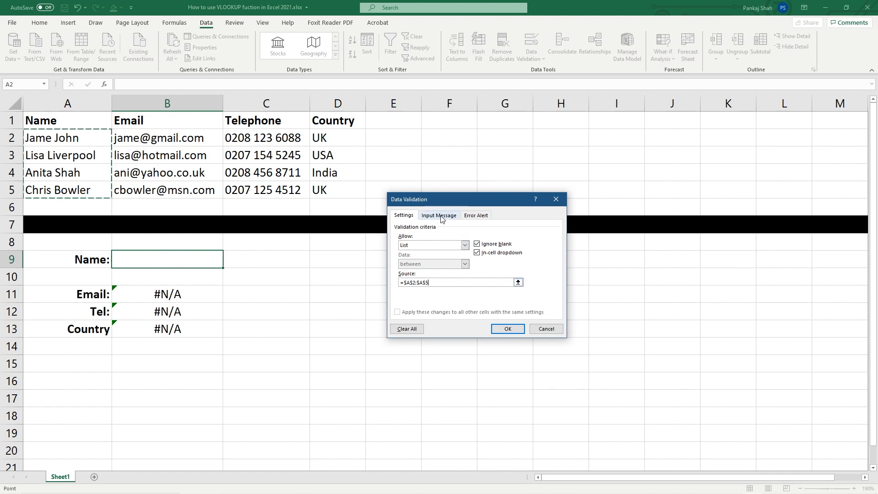
pyautogui.click(509, 330)
# Try the dropdown list in B9 by choosing the names from A4, A5 and A3 in turn.
pyautogui.click(227, 264)
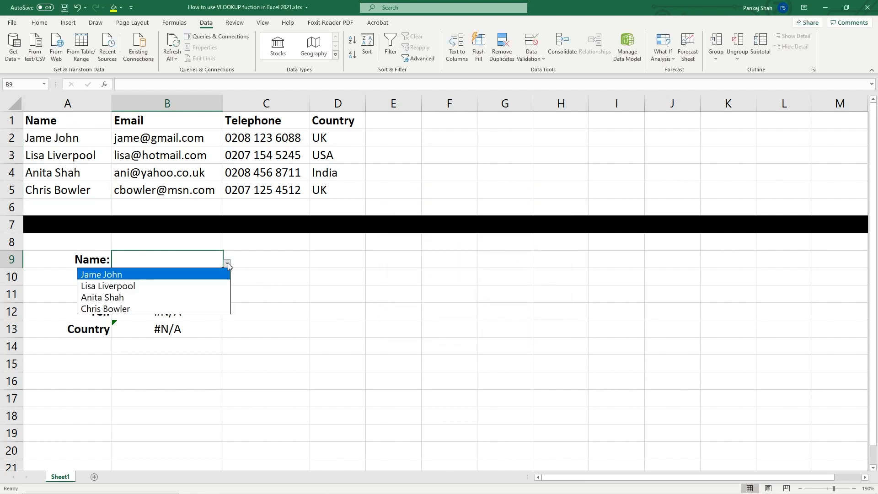
pyautogui.click(180, 296)
pyautogui.click(227, 264)
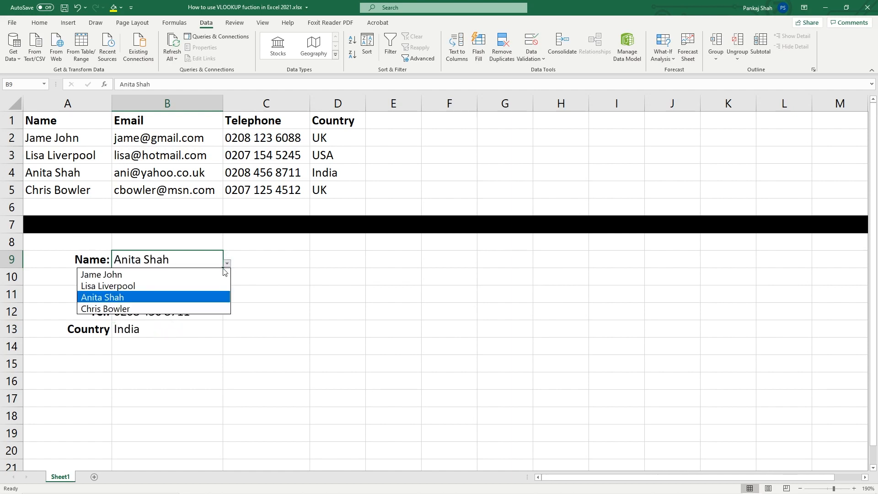
pyautogui.click(181, 309)
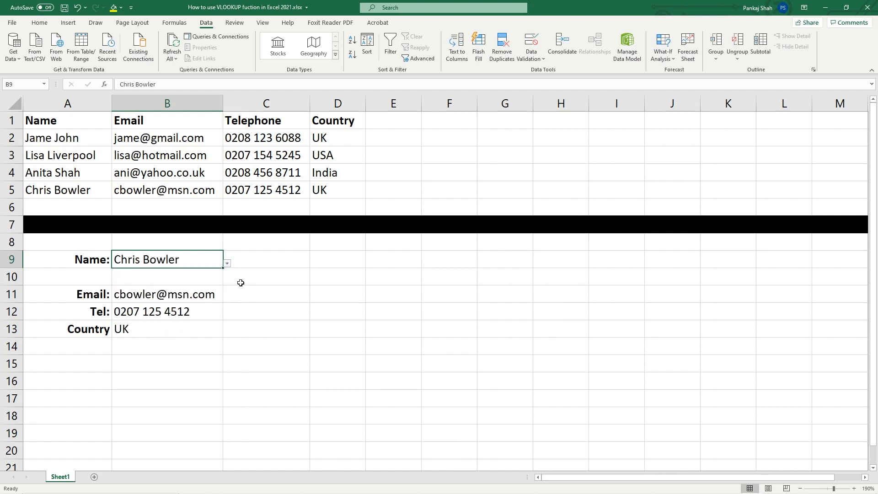
pyautogui.click(228, 264)
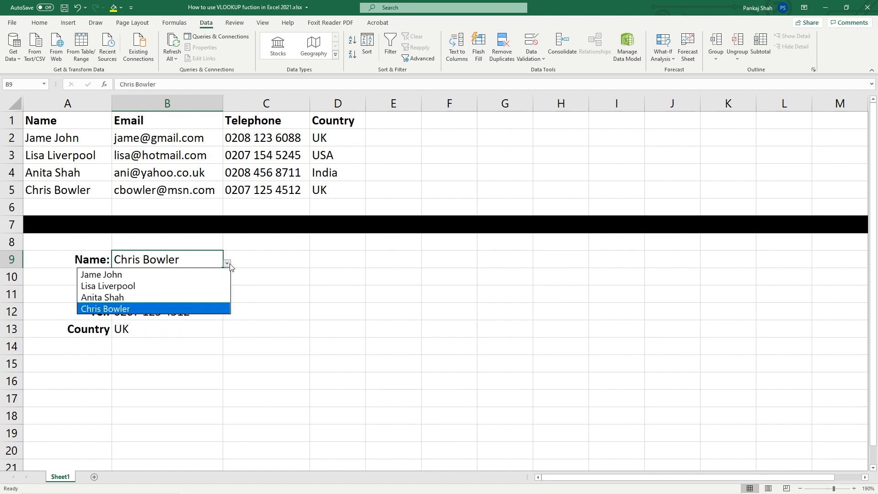
pyautogui.click(187, 284)
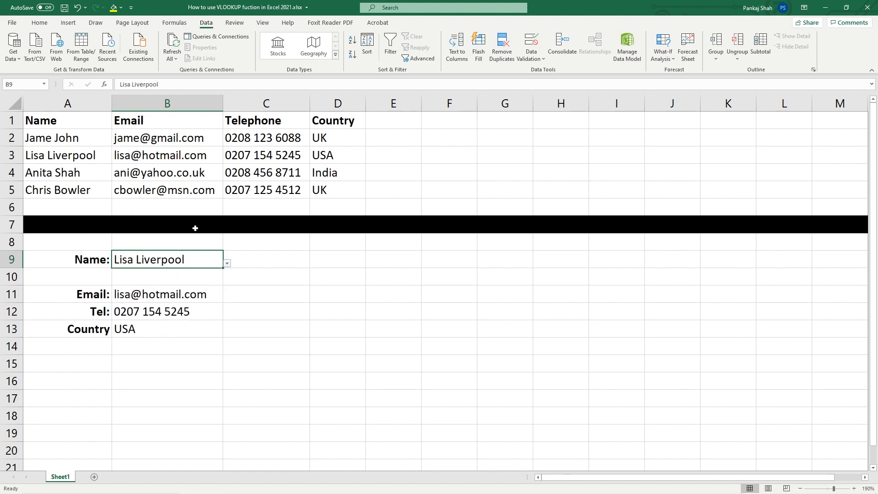
# Compare the lookup results in B11:B13 with the telephone and country in row 3 of the contact table.
pyautogui.click(151, 291)
pyautogui.click(261, 158)
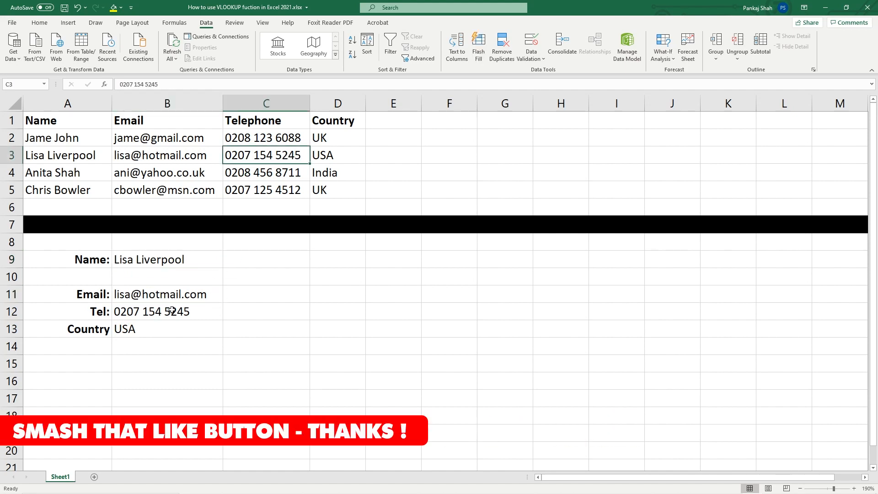
pyautogui.press('Right')
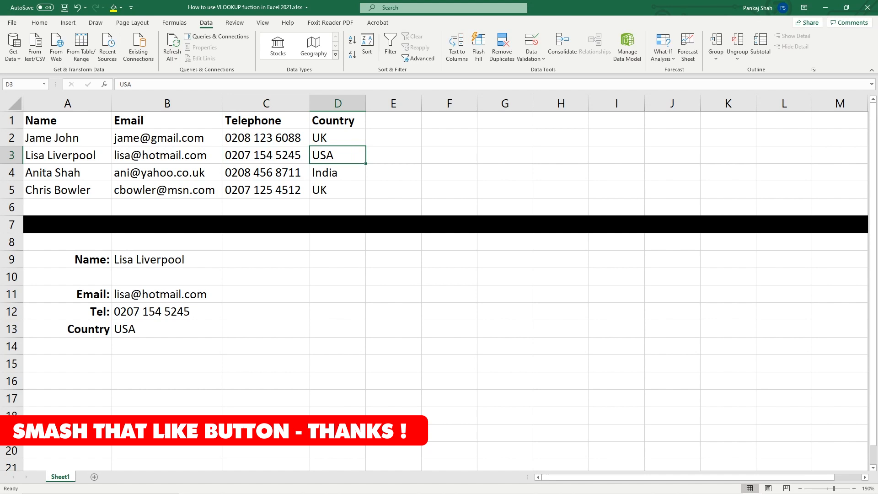
# Choose the name from A5 in the B9 dropdown list and select the Country result B13.
pyautogui.click(212, 260)
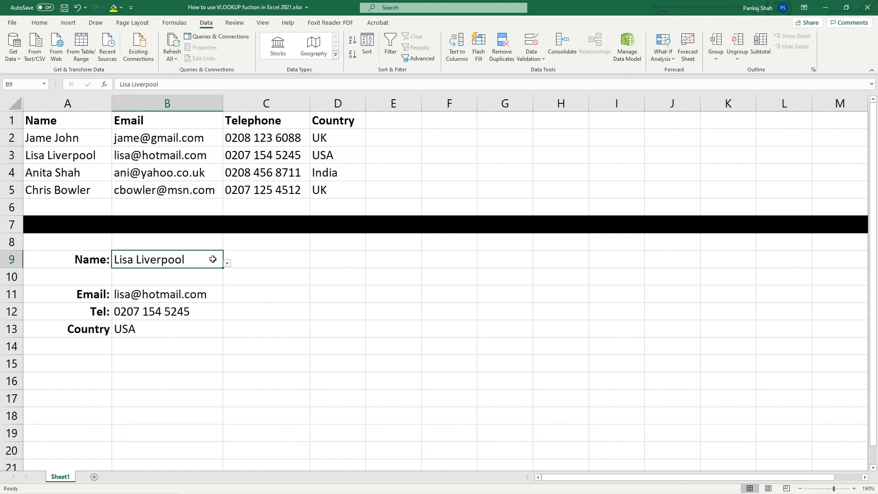
pyautogui.click(227, 264)
pyautogui.click(215, 308)
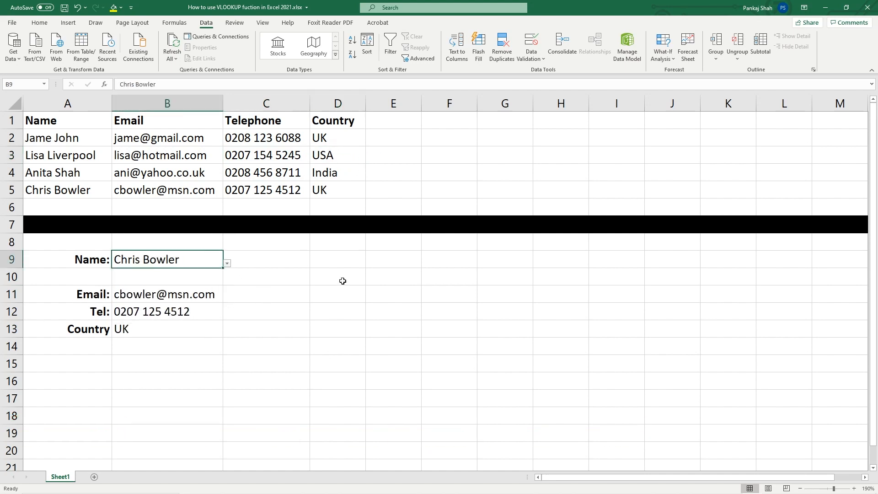
pyautogui.click(141, 332)
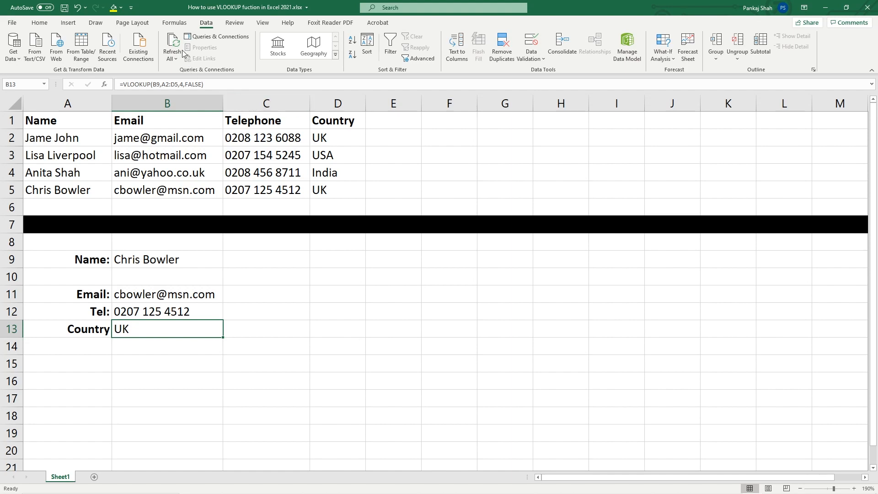
# Save the workbook, then close it and its folder window.
pyautogui.click(39, 22)
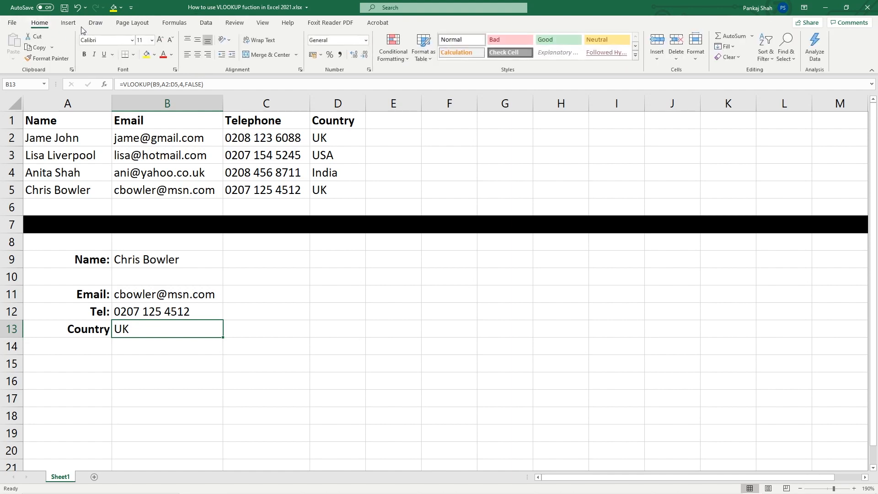
pyautogui.click(65, 8)
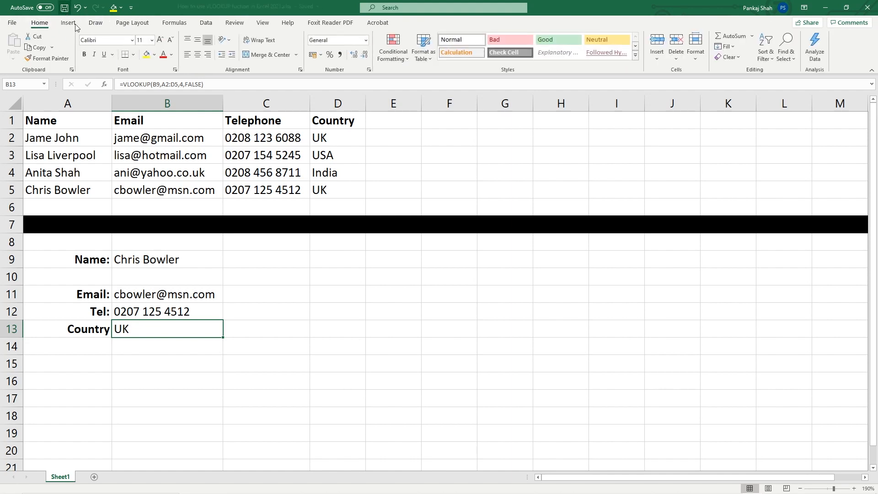
pyautogui.click(872, 10)
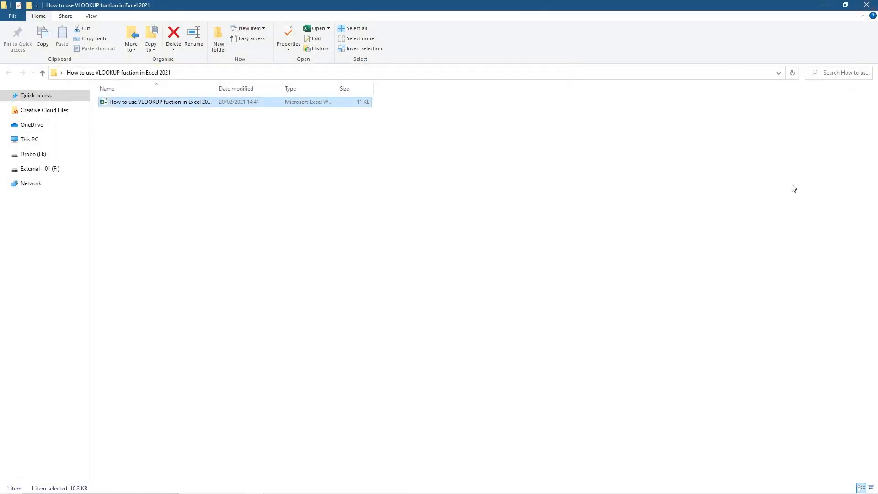
pyautogui.click(868, 13)
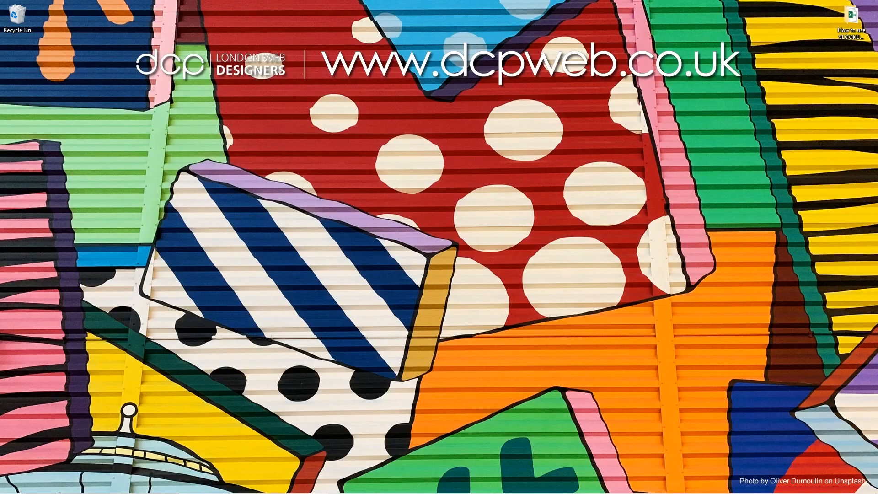